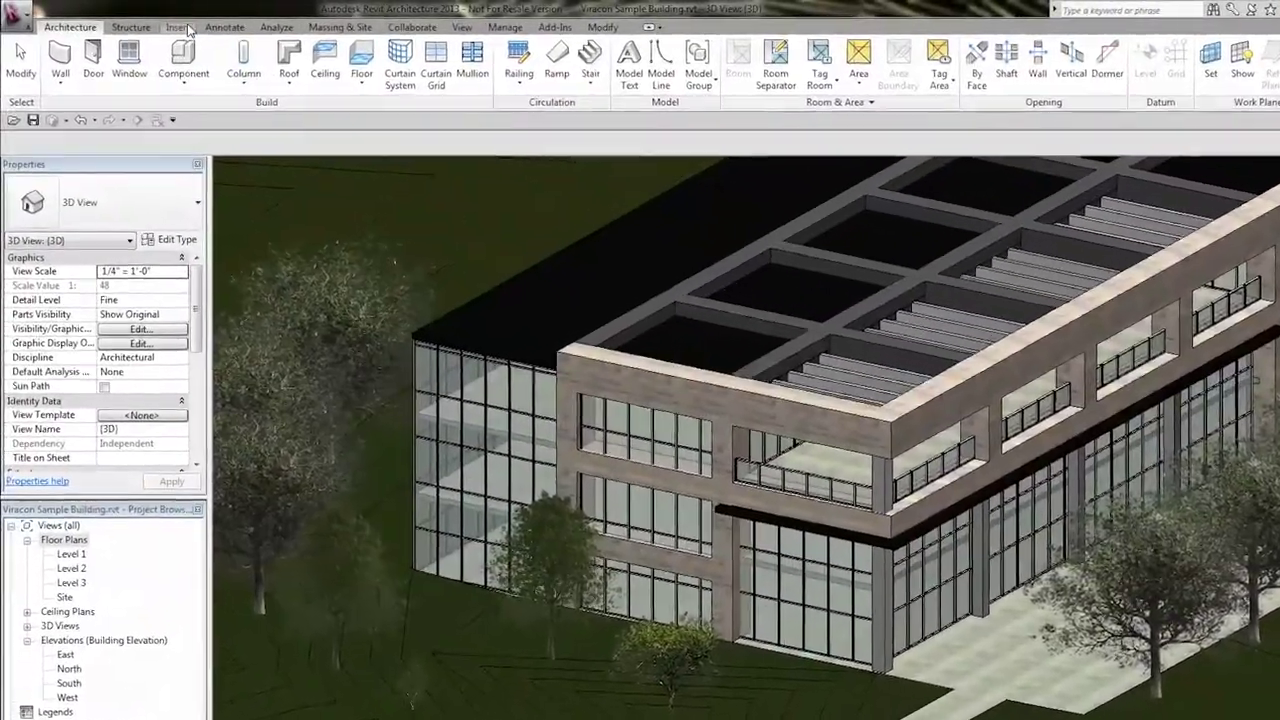
Load Glazing-Insulating-Viracon-VE1-2M.rfa from the Viracon folder via Load Family.
left_click(163, 24)
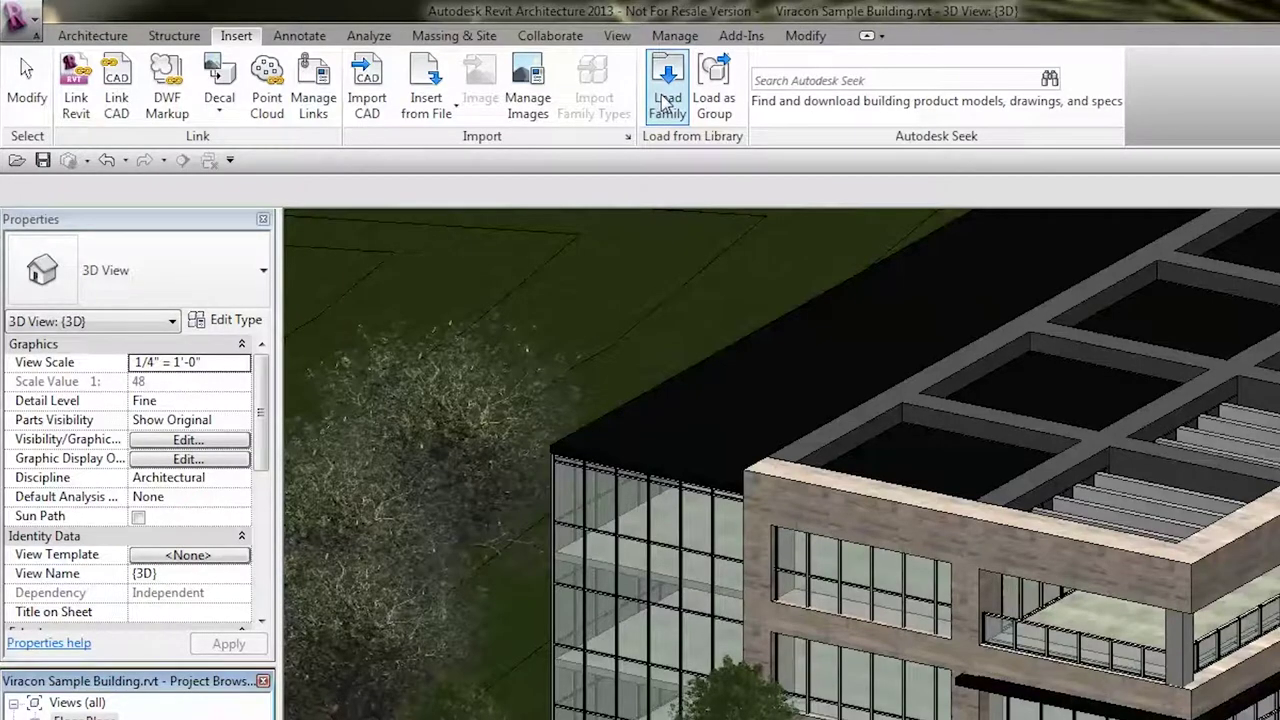
left_click(667, 100)
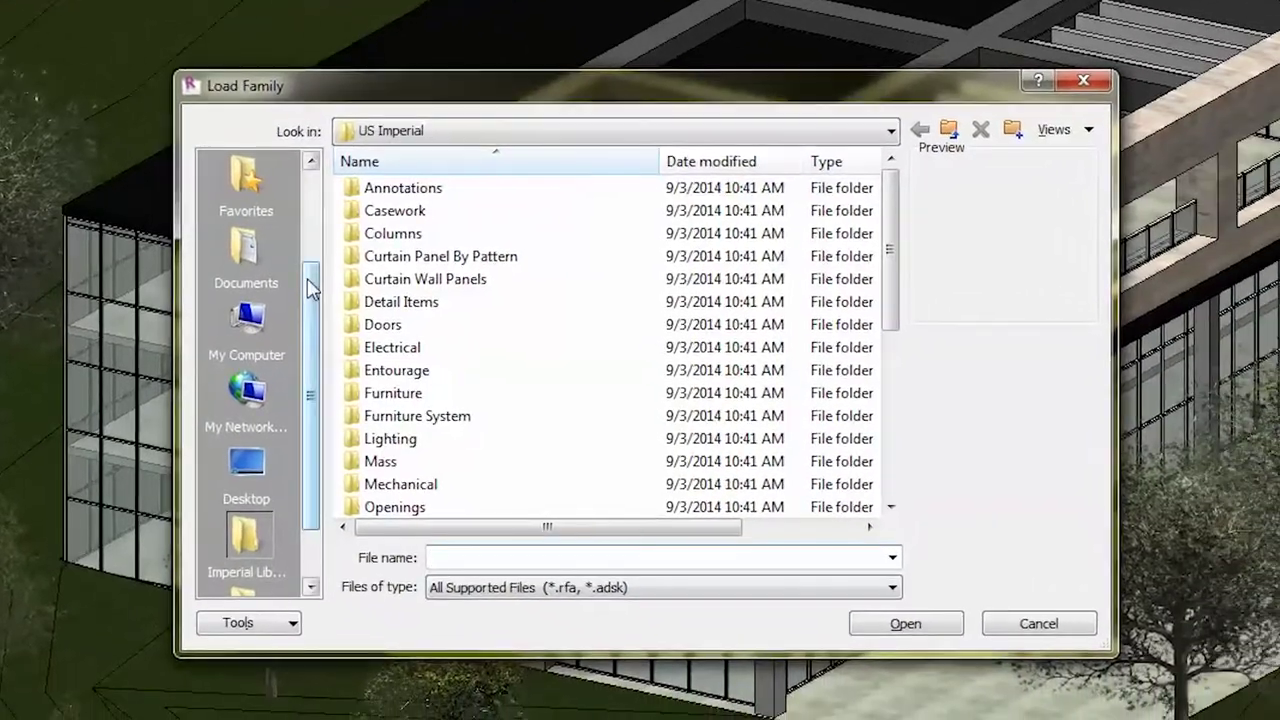
left_click_drag(310, 287, 303, 188)
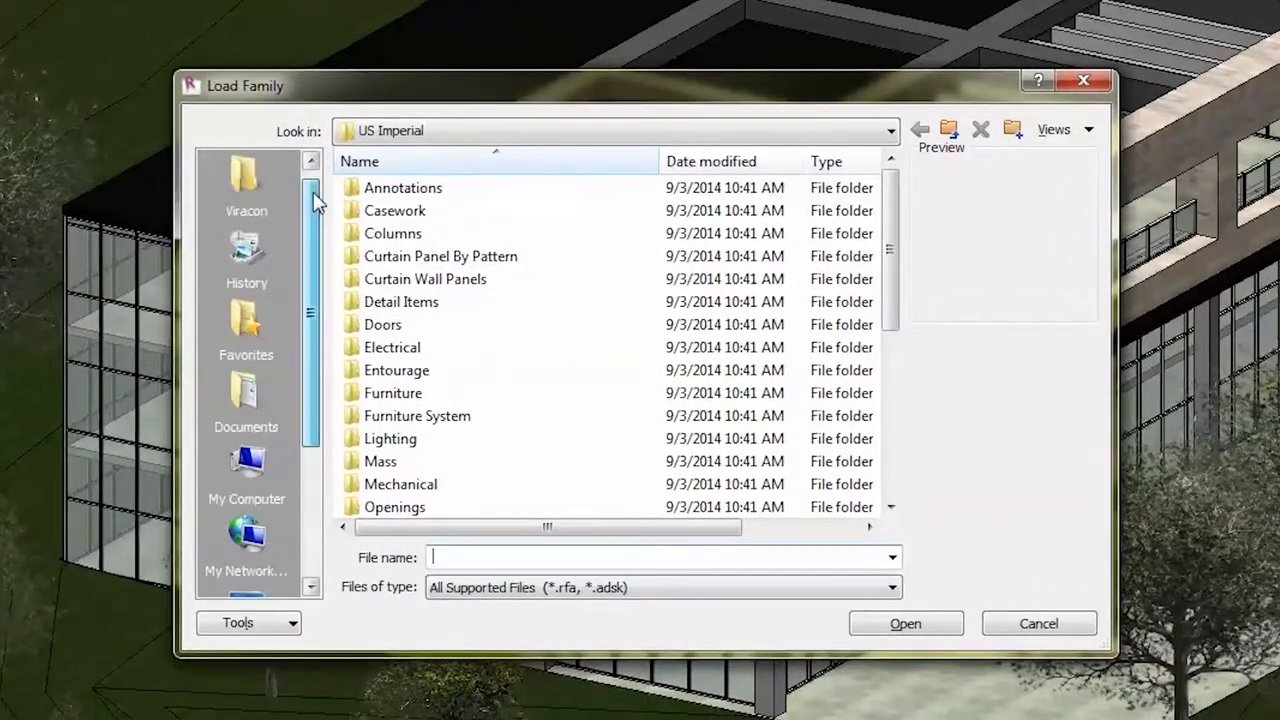
left_click(248, 180)
left_click(397, 192)
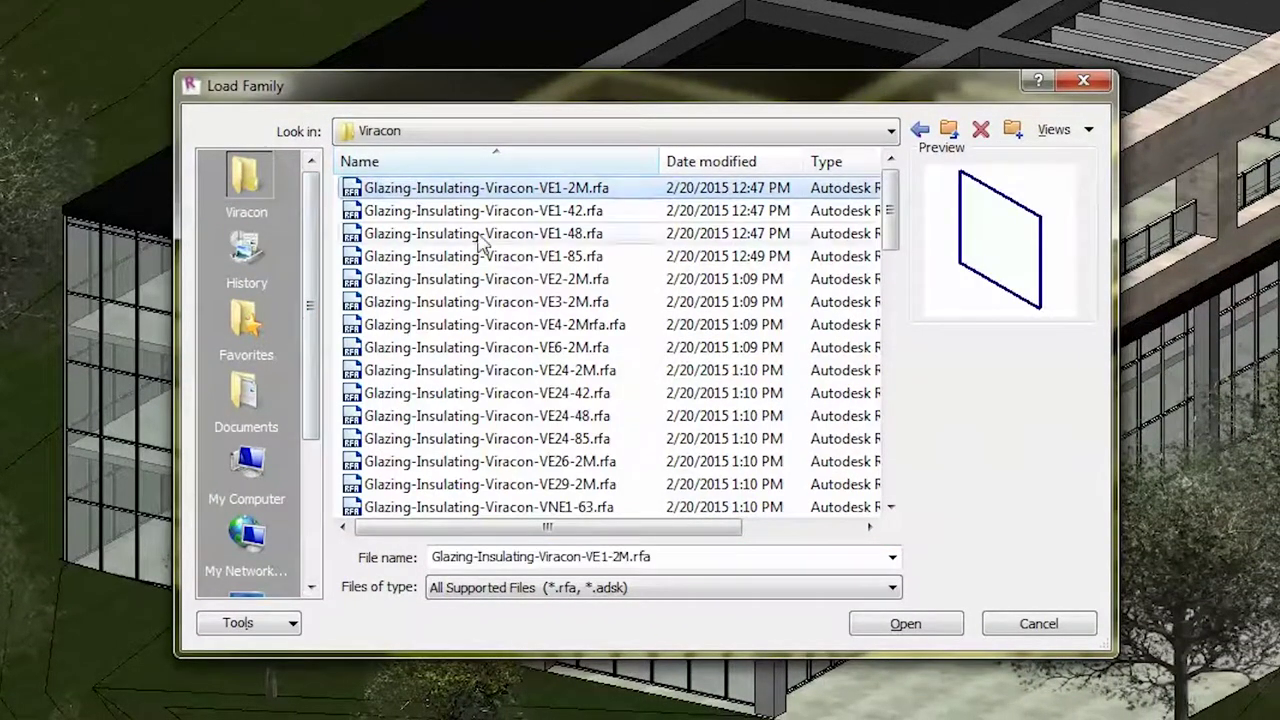
left_click(912, 625)
Set the storefront curtain wall type's Curtain Panel to Glazing-Insulating-Viracon-VNE3-63, then deselect.
left_click(493, 598)
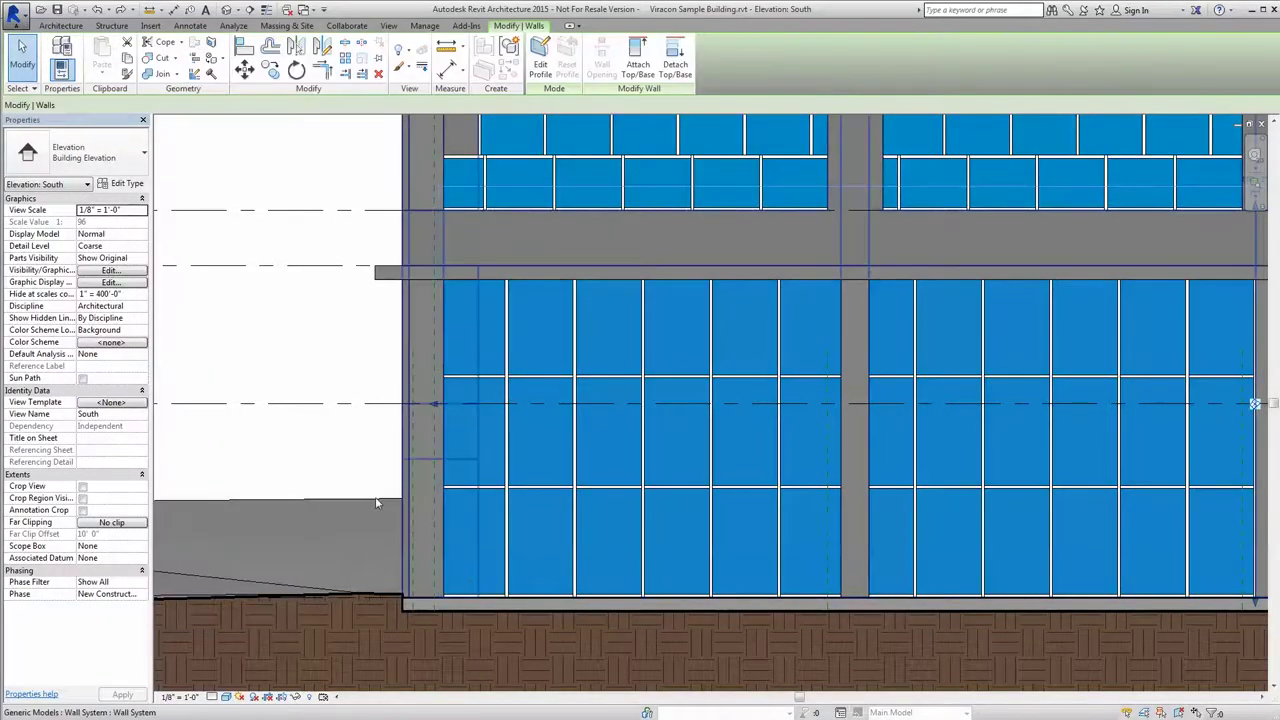
left_click(116, 186)
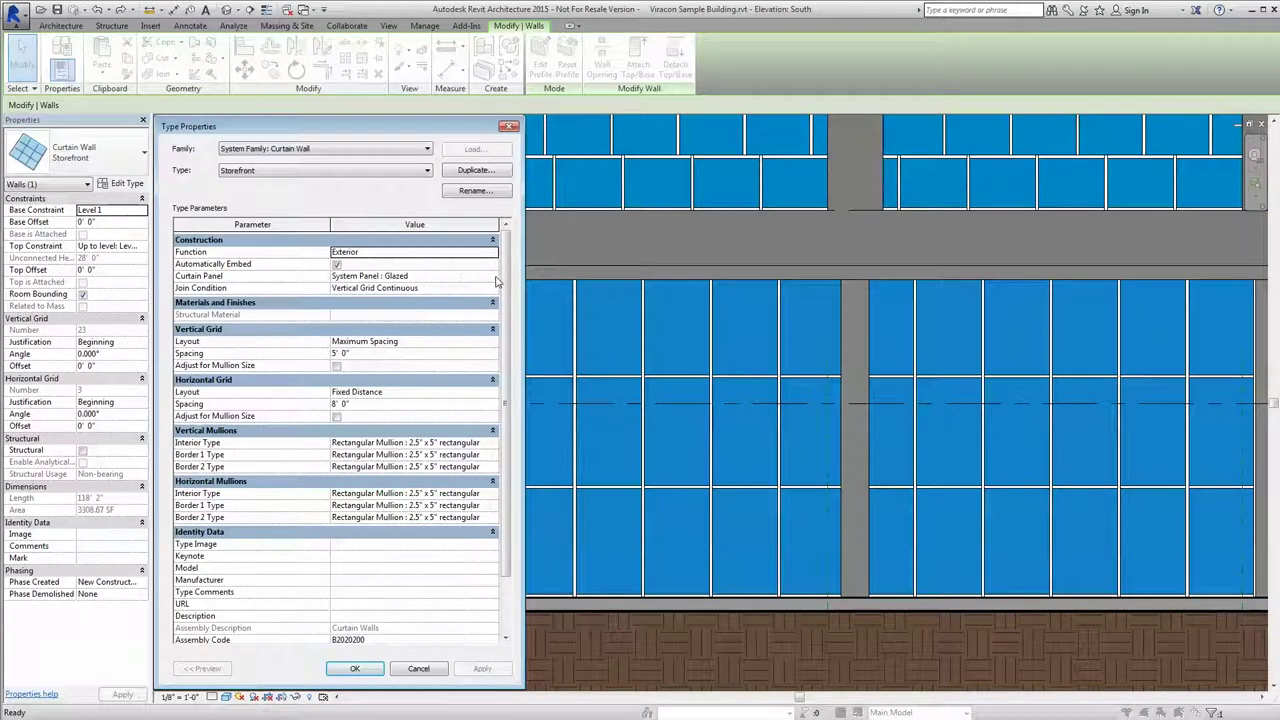
left_click(493, 278)
scroll(525, 295, "up", 2)
left_click(514, 301)
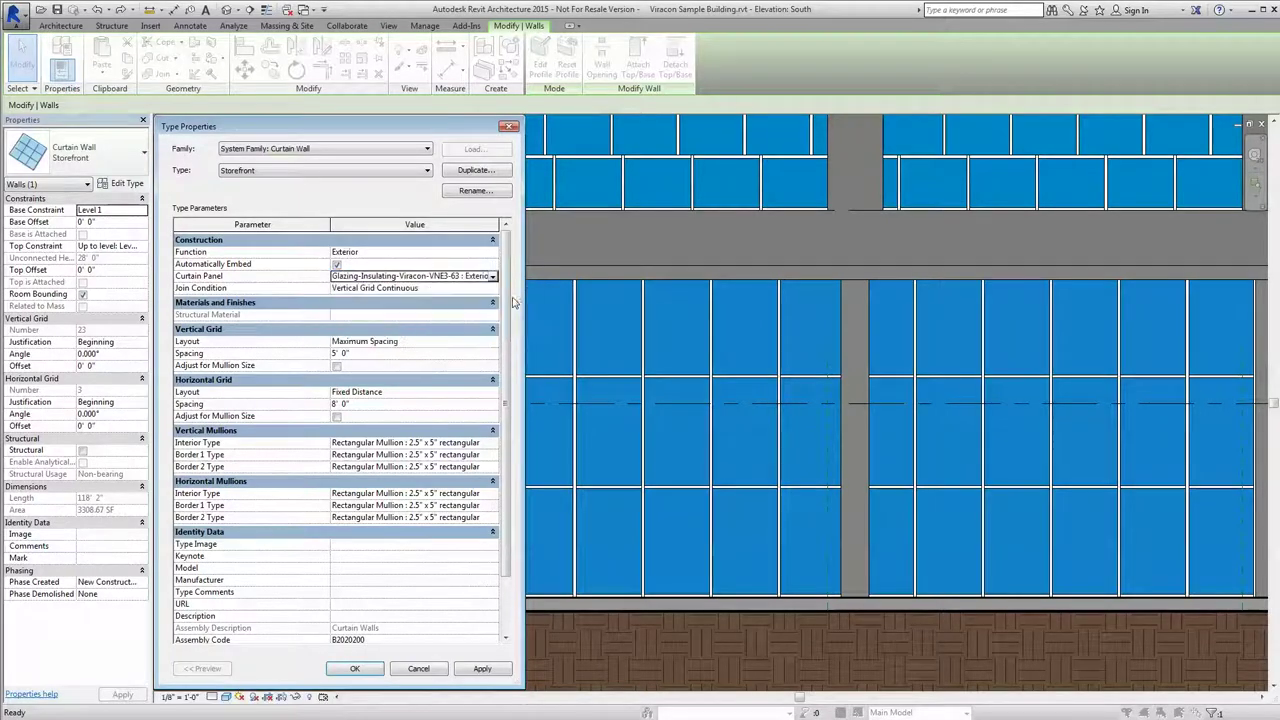
left_click(495, 672)
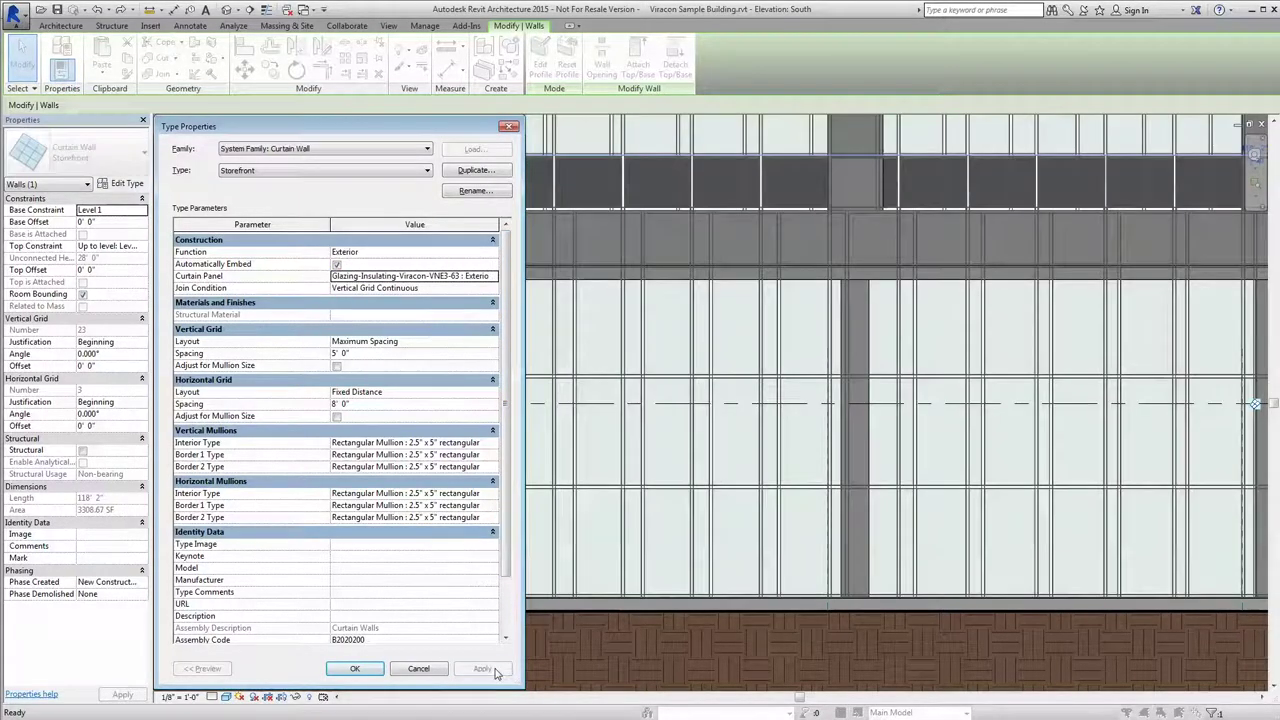
left_click(380, 670)
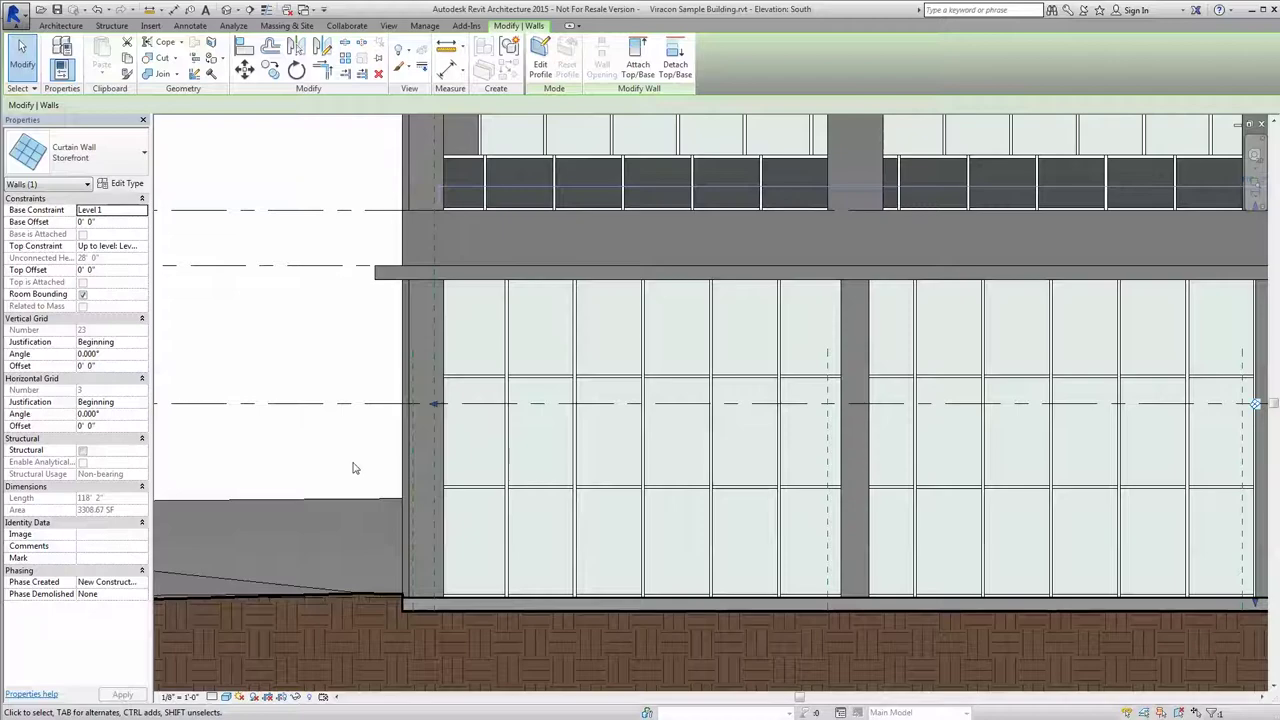
left_click(352, 468)
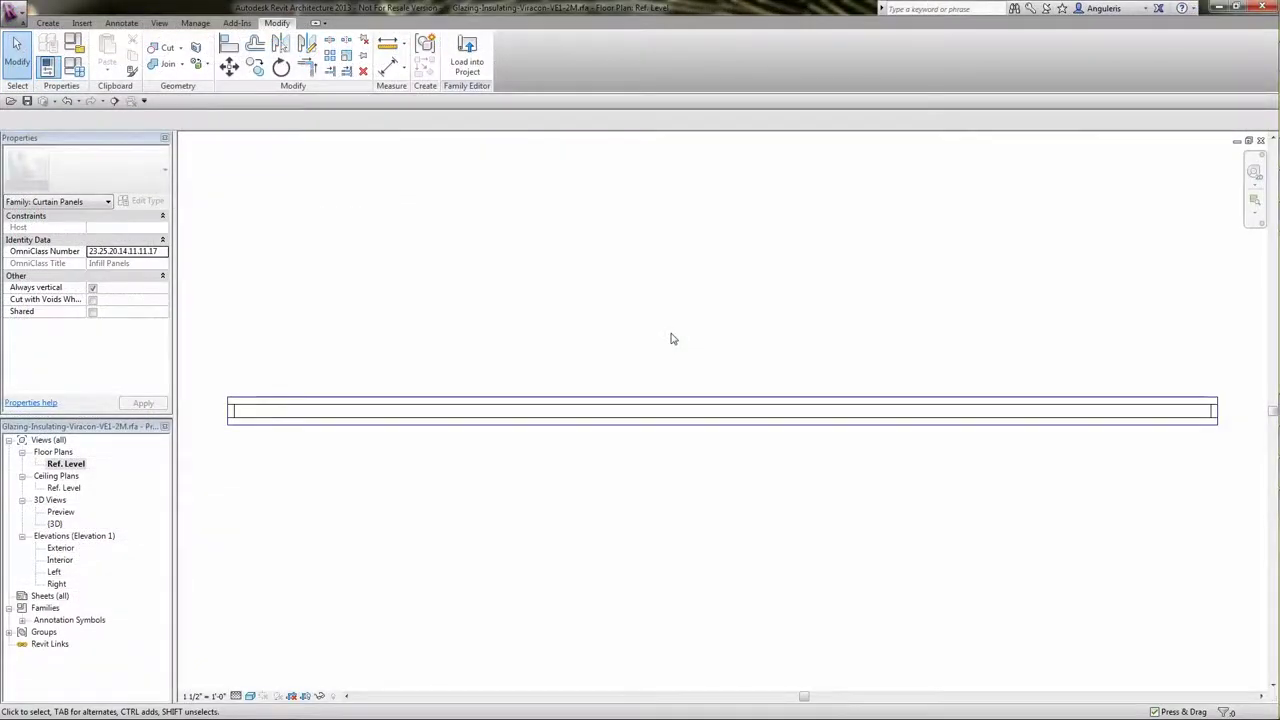
Inspect the VE1-2M panel and view its Outboard glass material, Exterior Reflected - VE1-2M, in Family Types.
mouse_move(876, 279)
middle_mouse_down("shift")
mouse_move(1023, 226)
mouse_move(871, 260)
mouse_move(822, 289)
middle_mouse_up("shift")
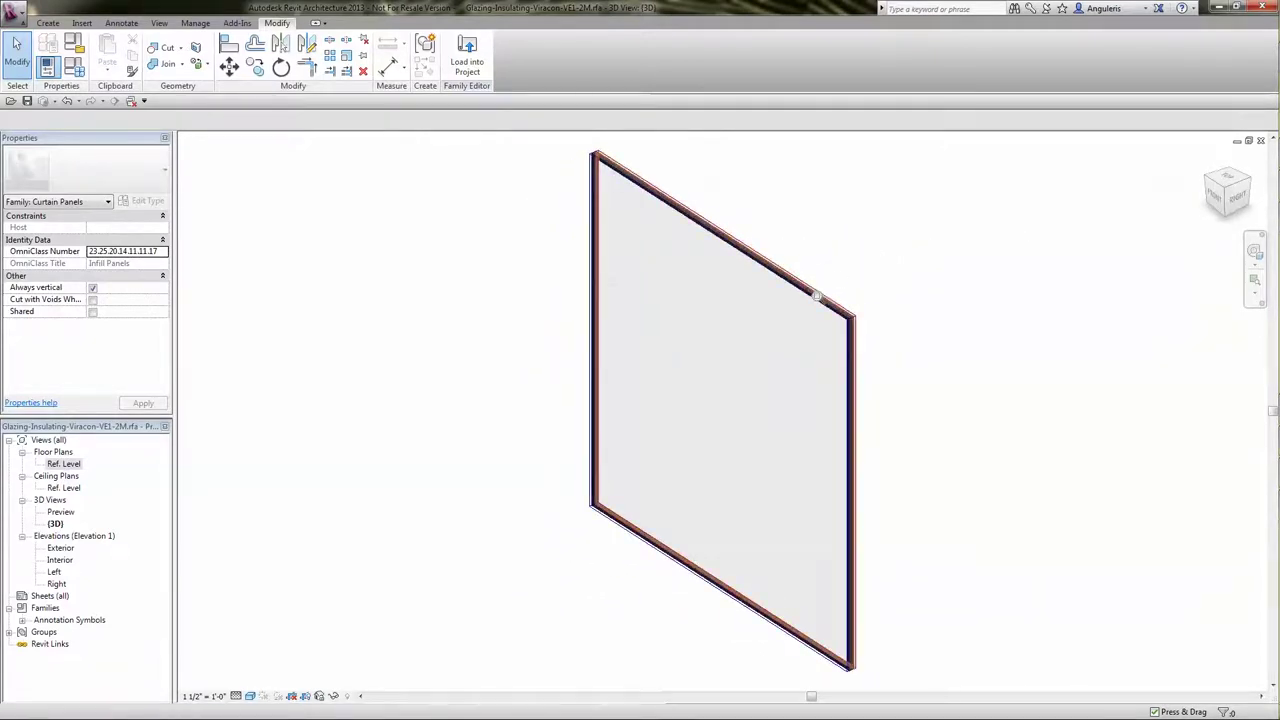
left_click_drag(884, 380, 878, 385)
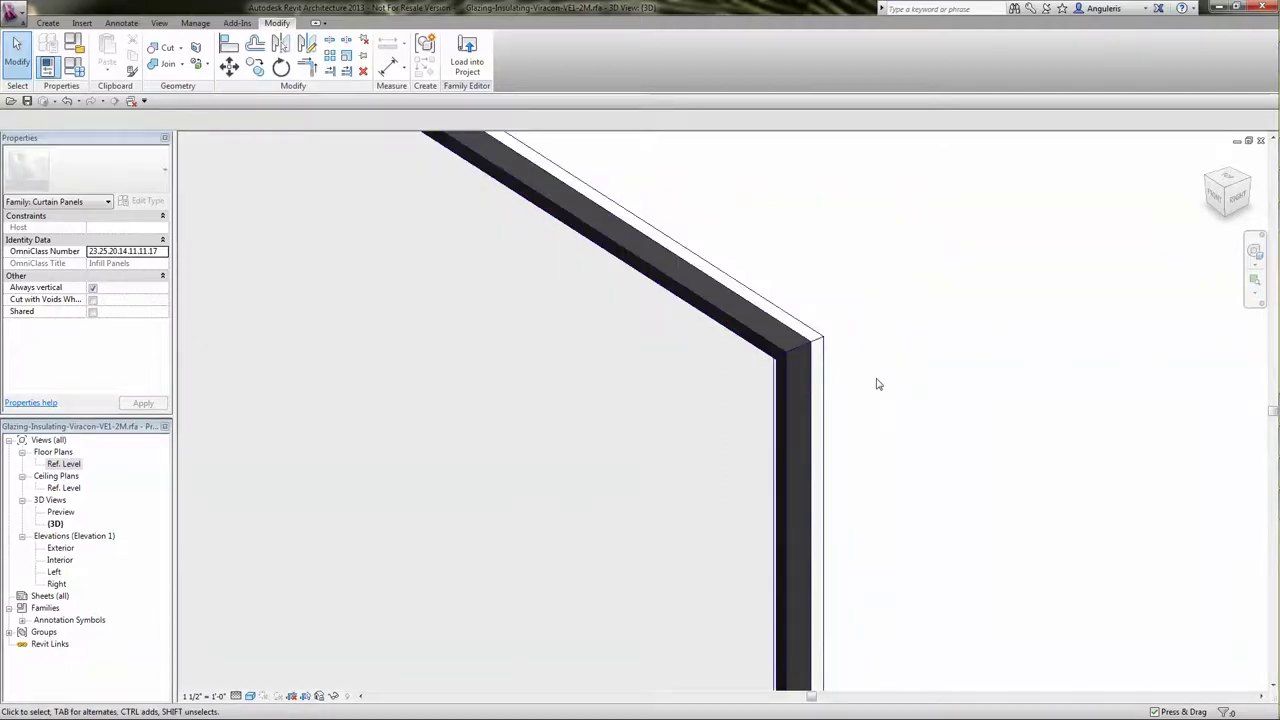
key("p")
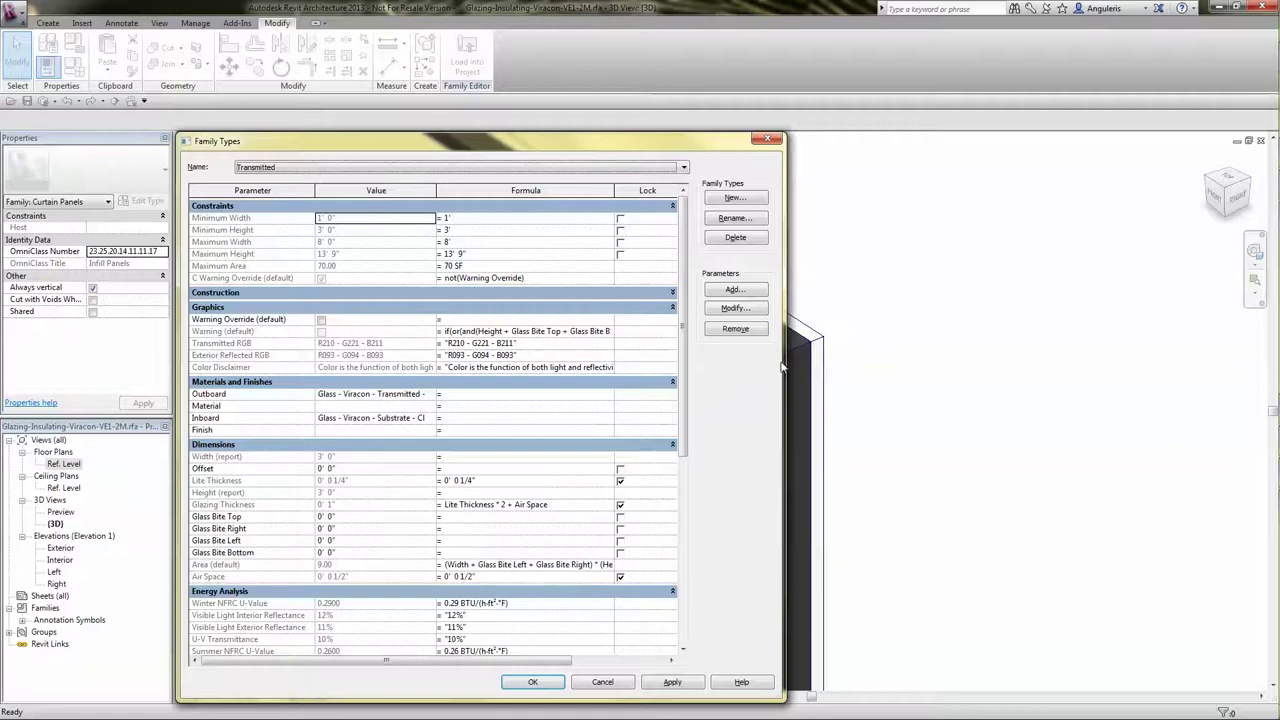
left_click_drag(684, 331, 686, 365)
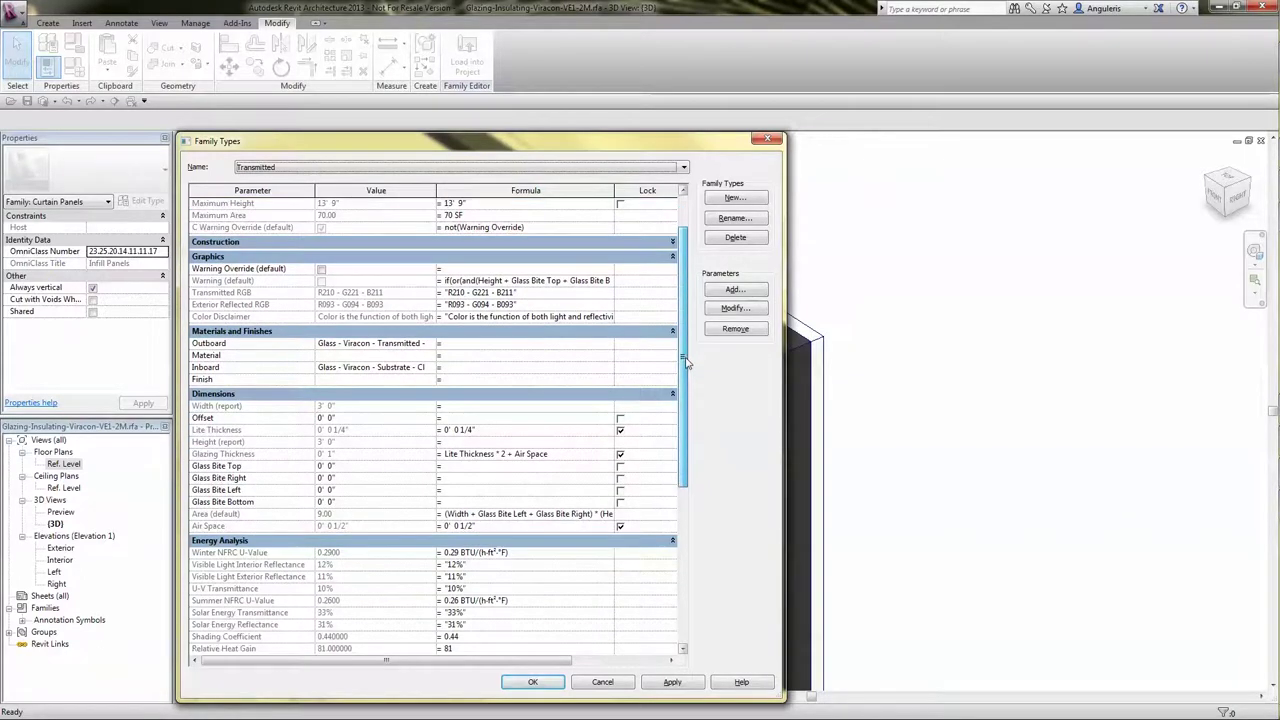
left_click(430, 331)
left_click(802, 182)
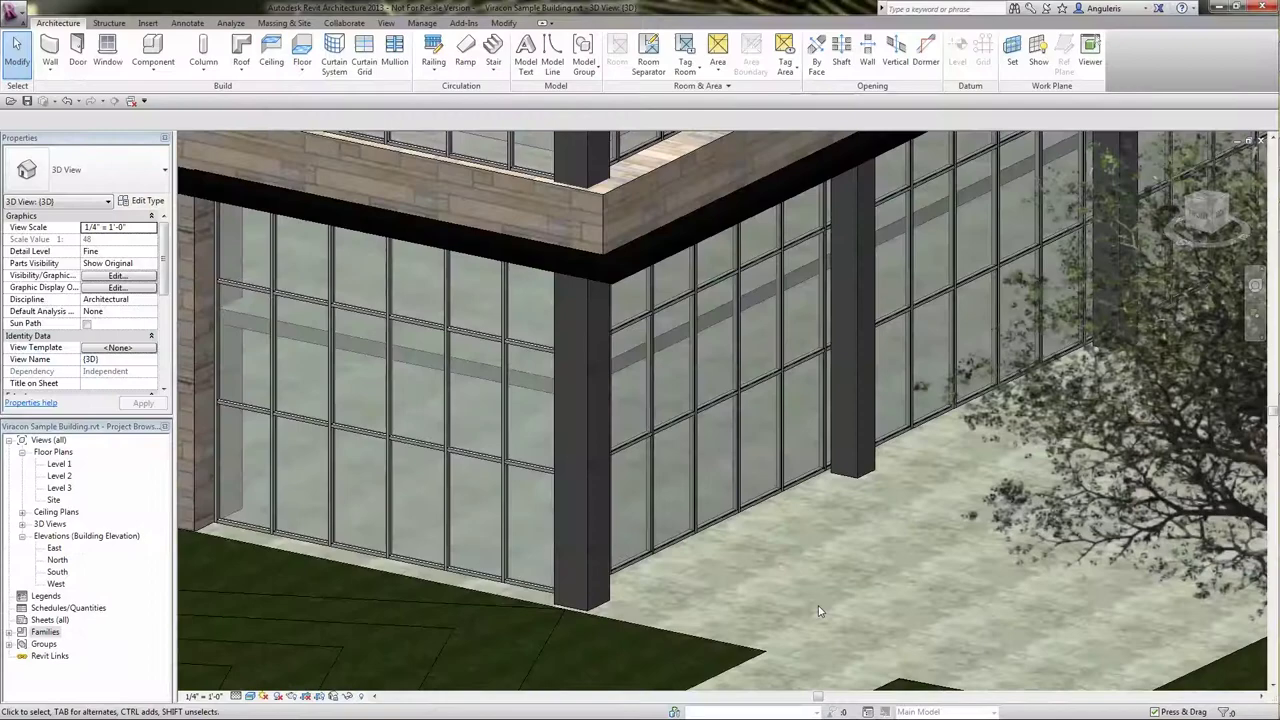
On the Level 1 plan, confirm the Viracon curtain wall type uses VE1-2M Exterior Reflected panels.
left_click(528, 593)
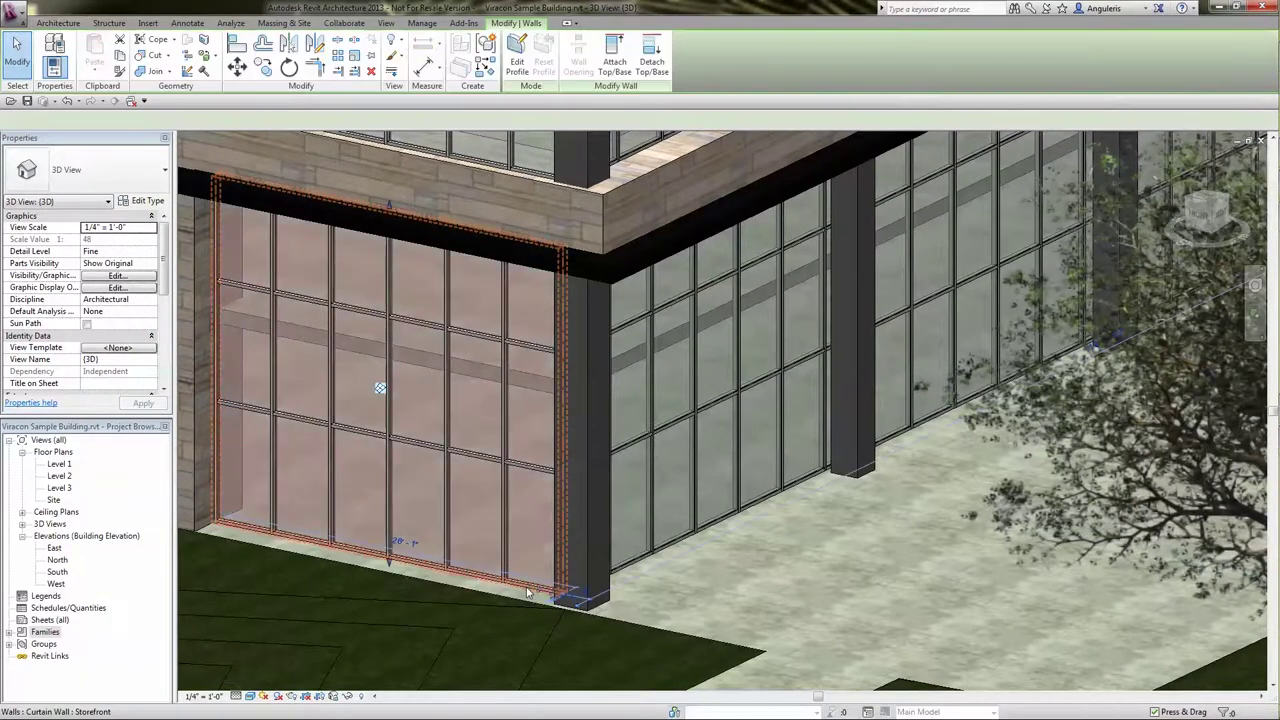
key("Escape")
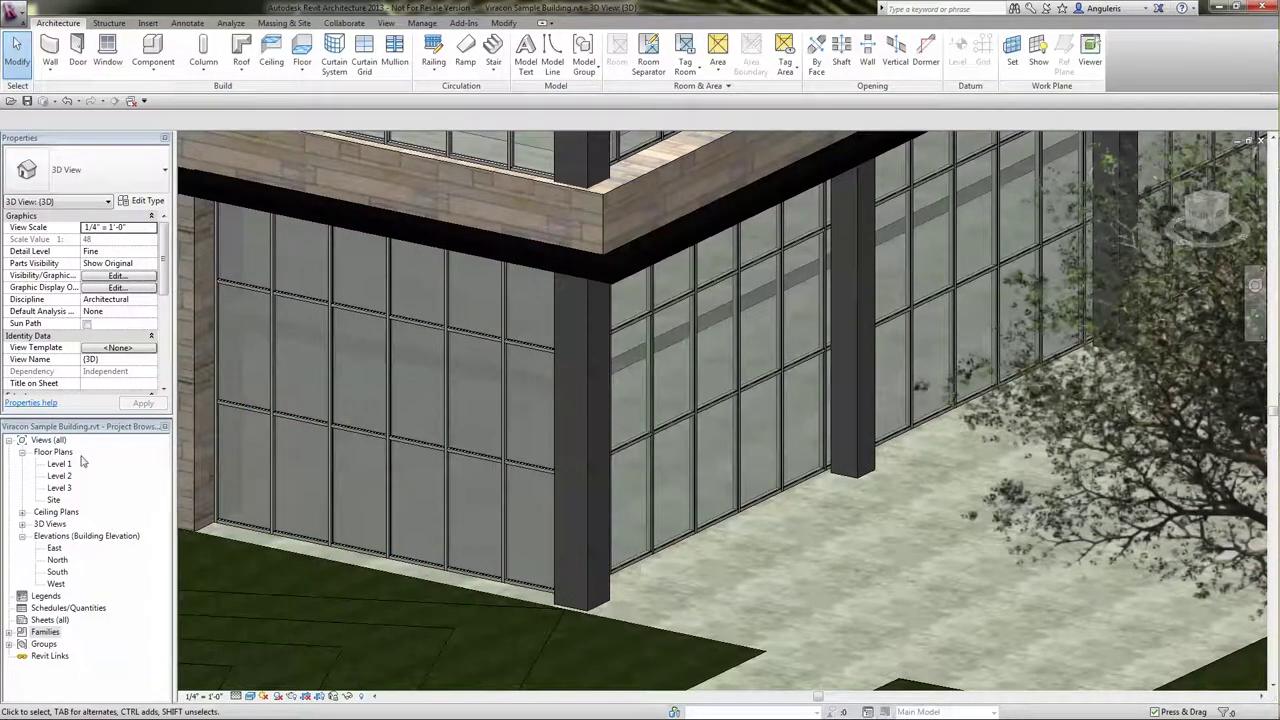
double_click(60, 465)
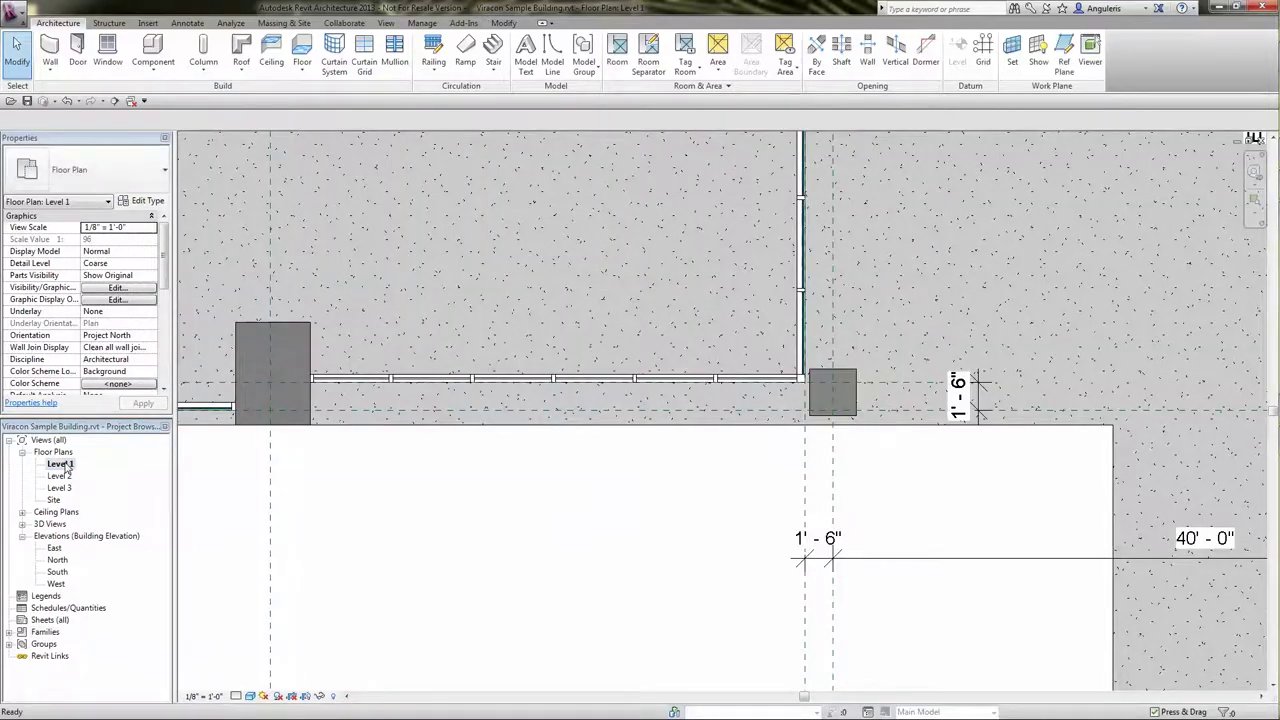
left_click(440, 384)
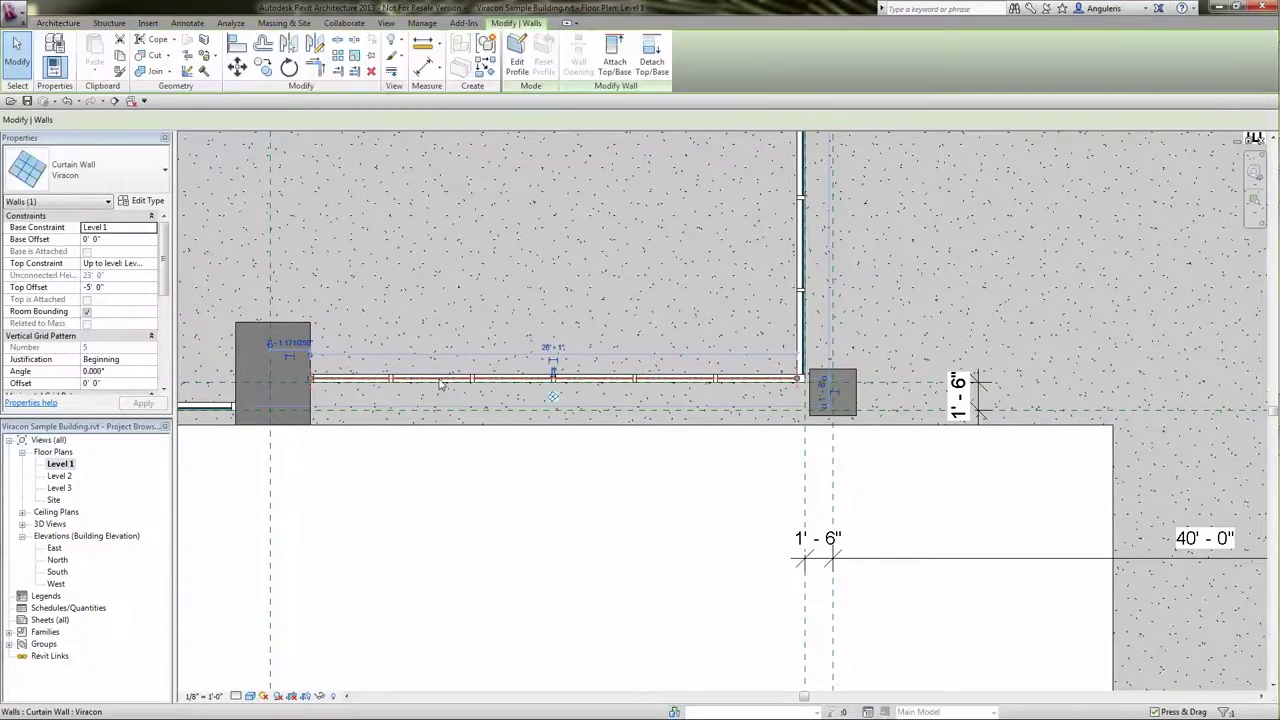
left_click(147, 201)
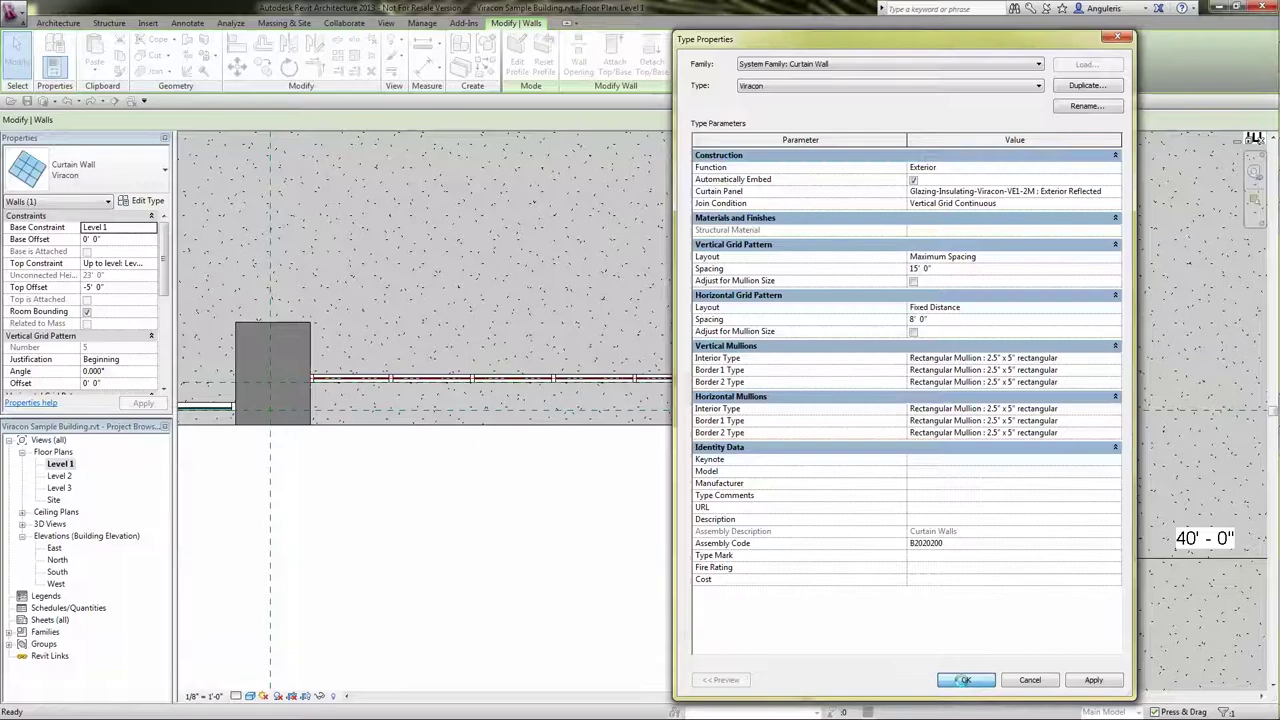
left_click(965, 680)
key("Escape")
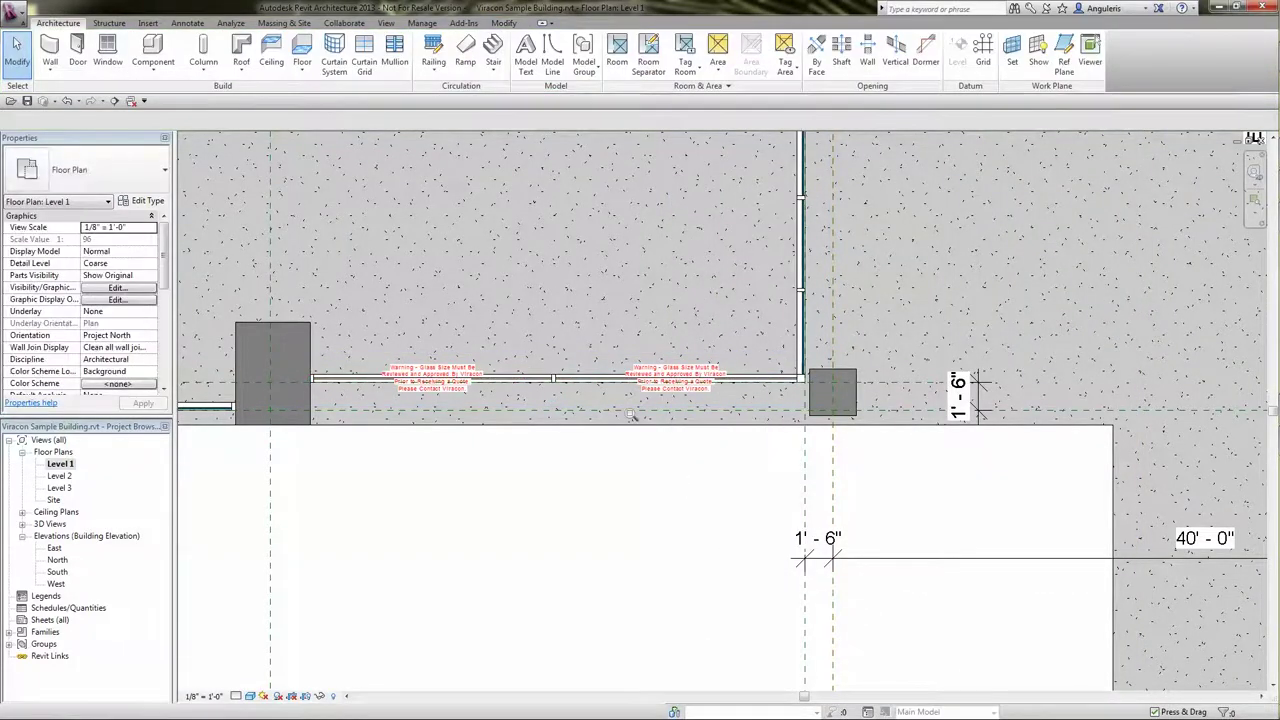
left_click_drag(885, 468, 903, 480)
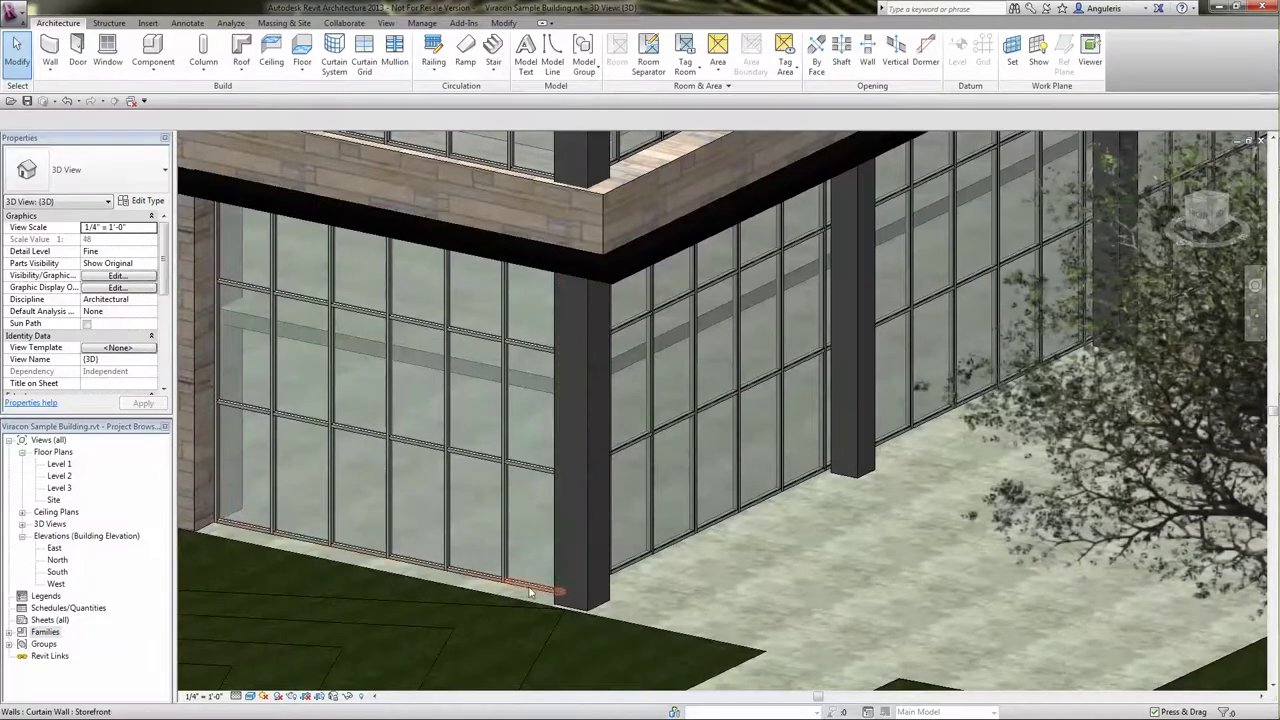
Review the VE1-2M Exterior Reflected type properties from Families > Curtain Panels, closing without changes.
left_click(530, 593)
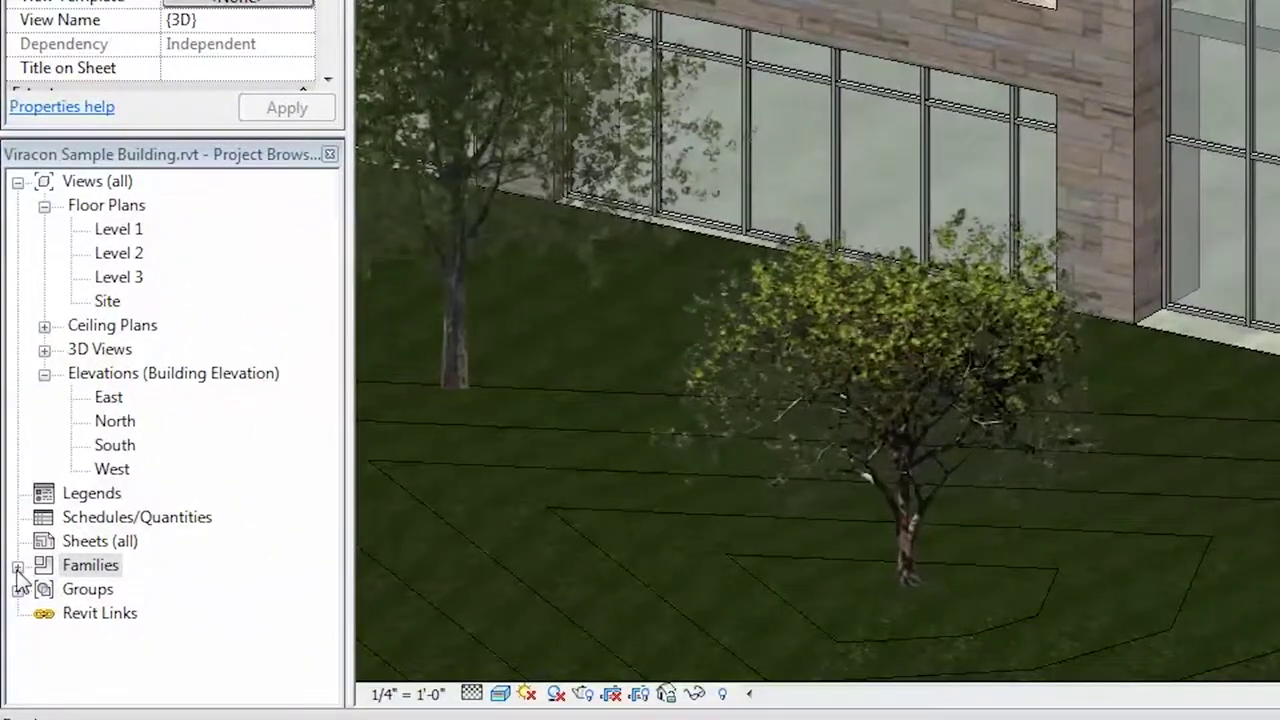
left_click(18, 567)
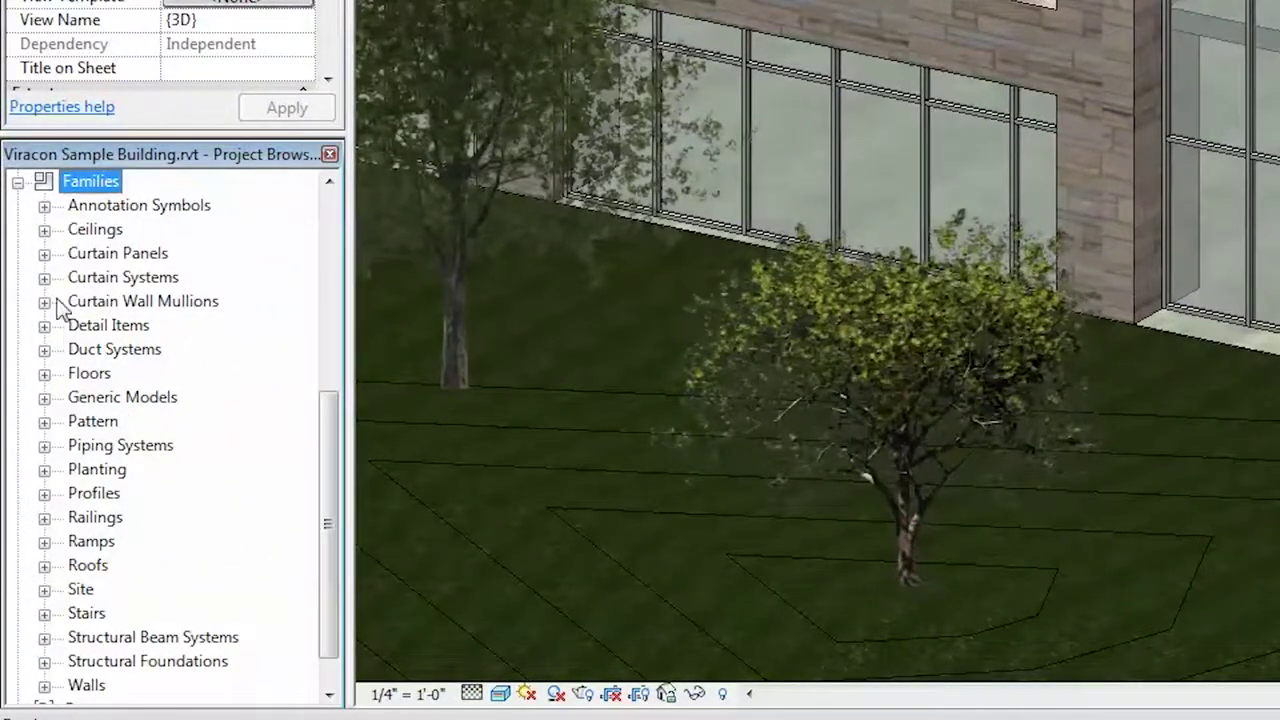
left_click(44, 255)
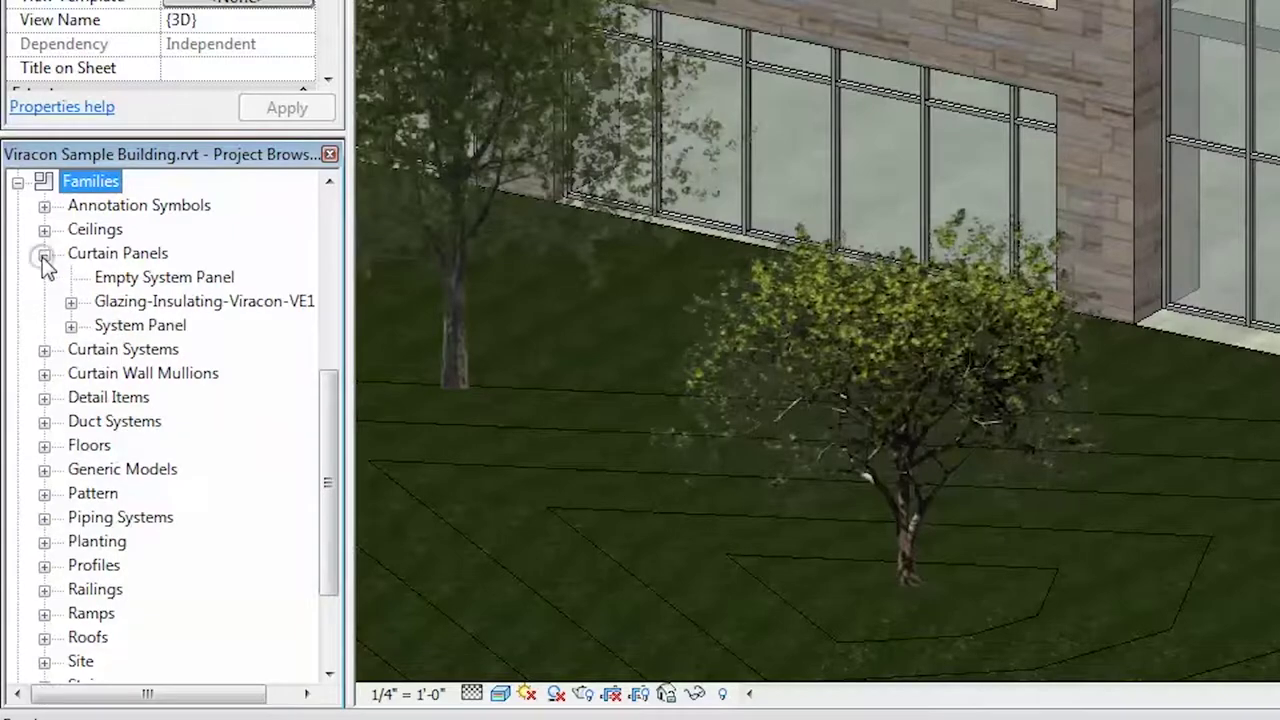
left_click(71, 302)
double_click(160, 327)
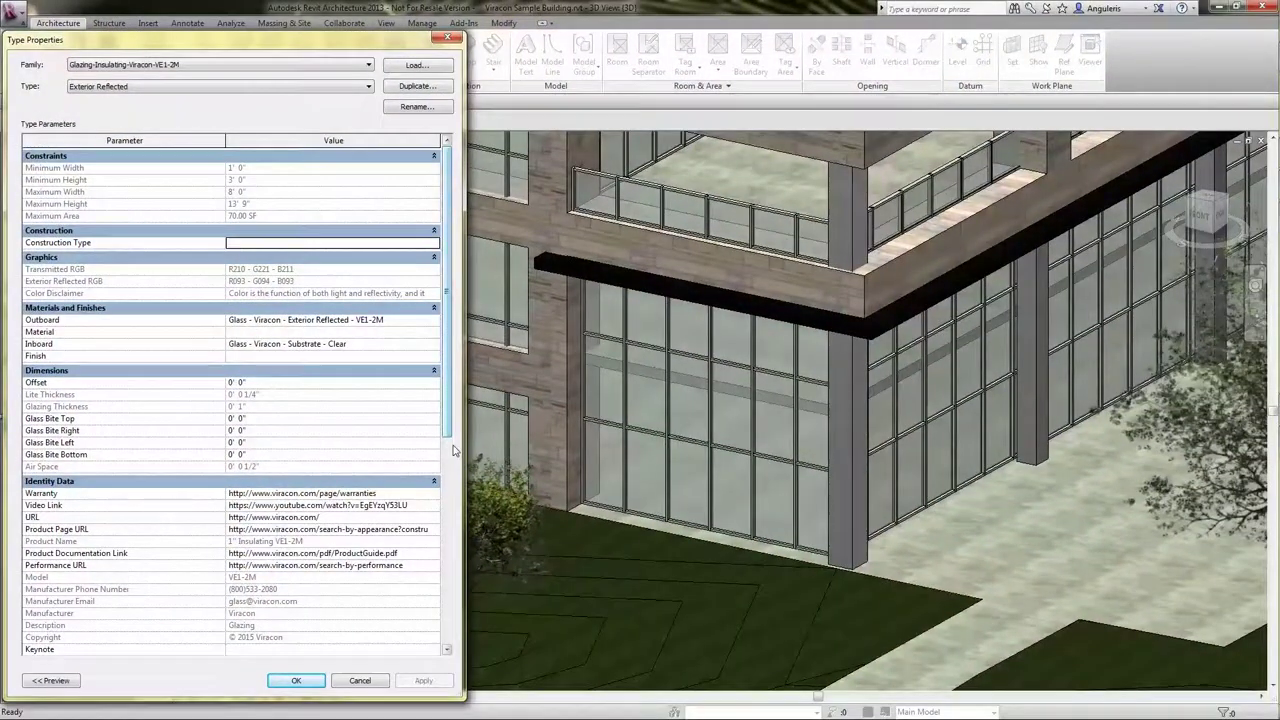
left_click(358, 681)
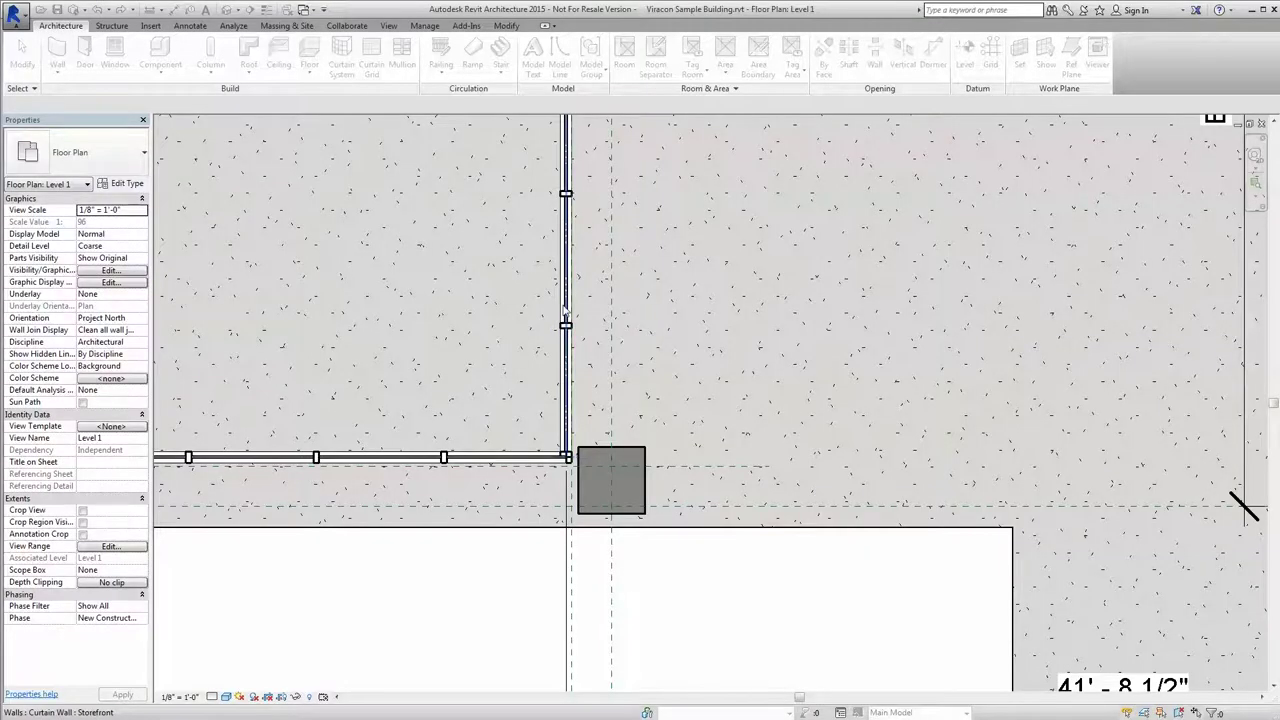
Show the Level 1 Viracon window's type properties, scrolled down to the Energy Analysis values.
scroll(565, 311, "up", 5)
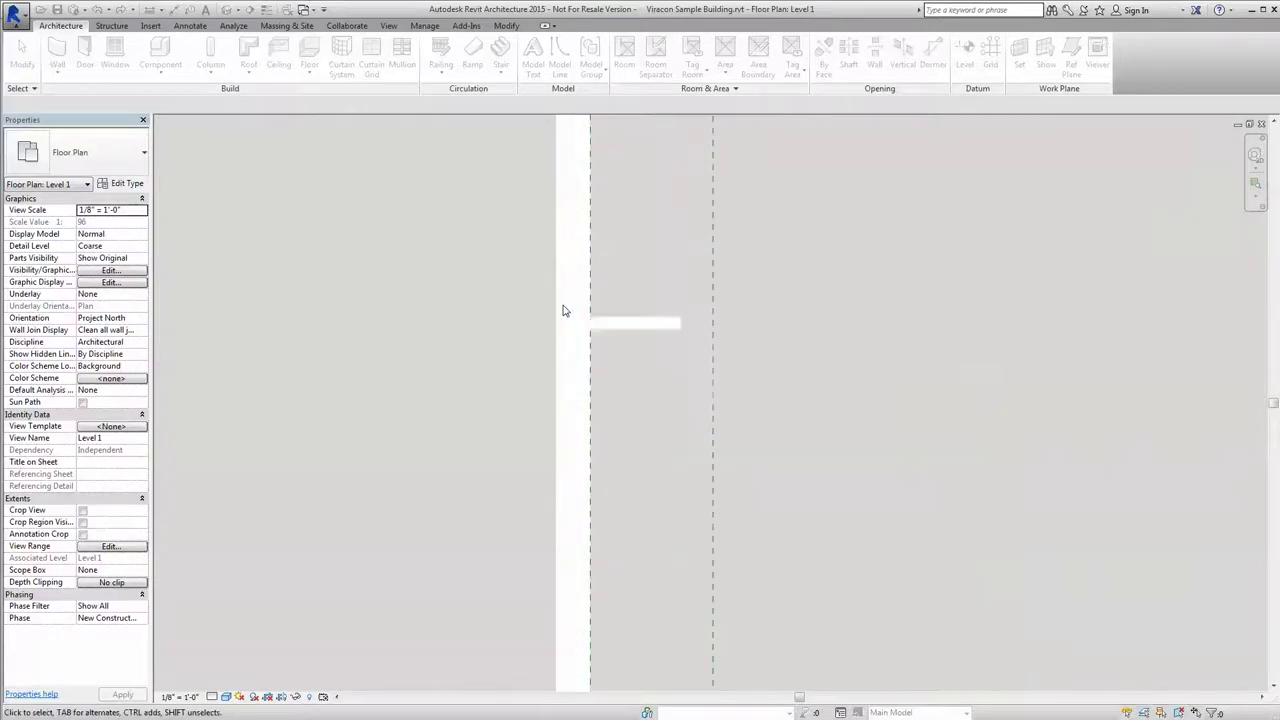
left_click(568, 330)
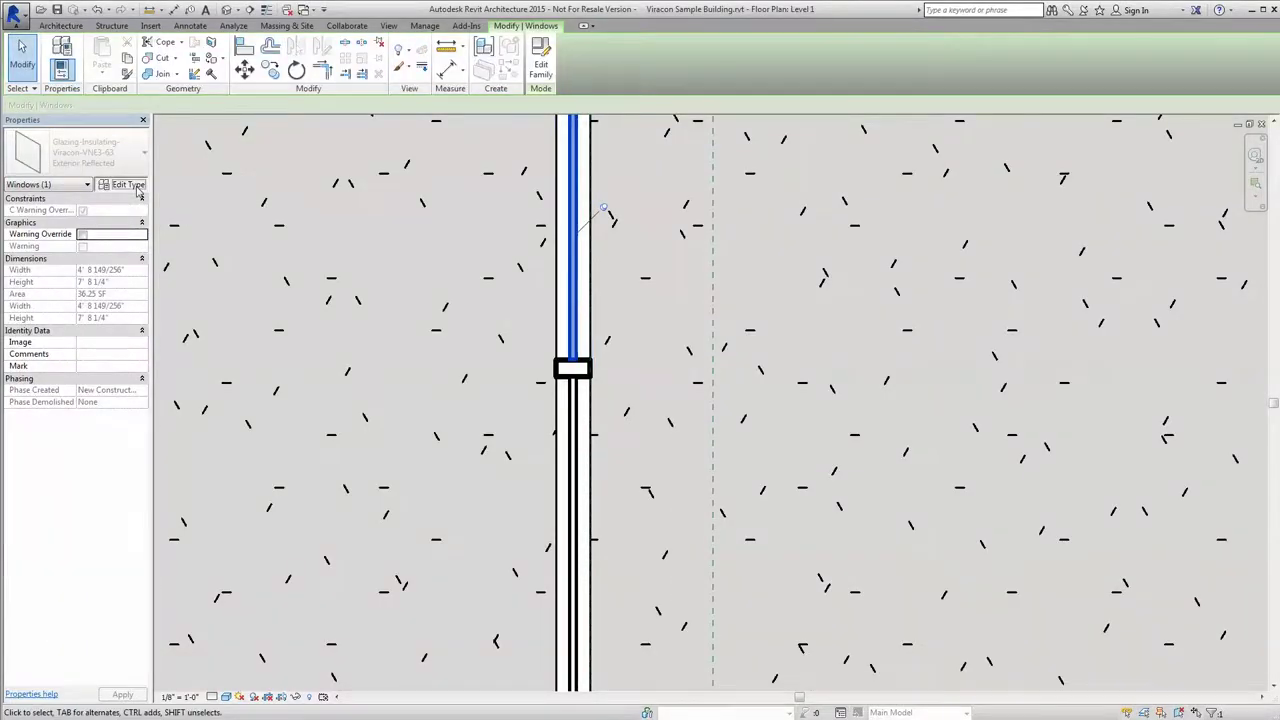
left_click(138, 190)
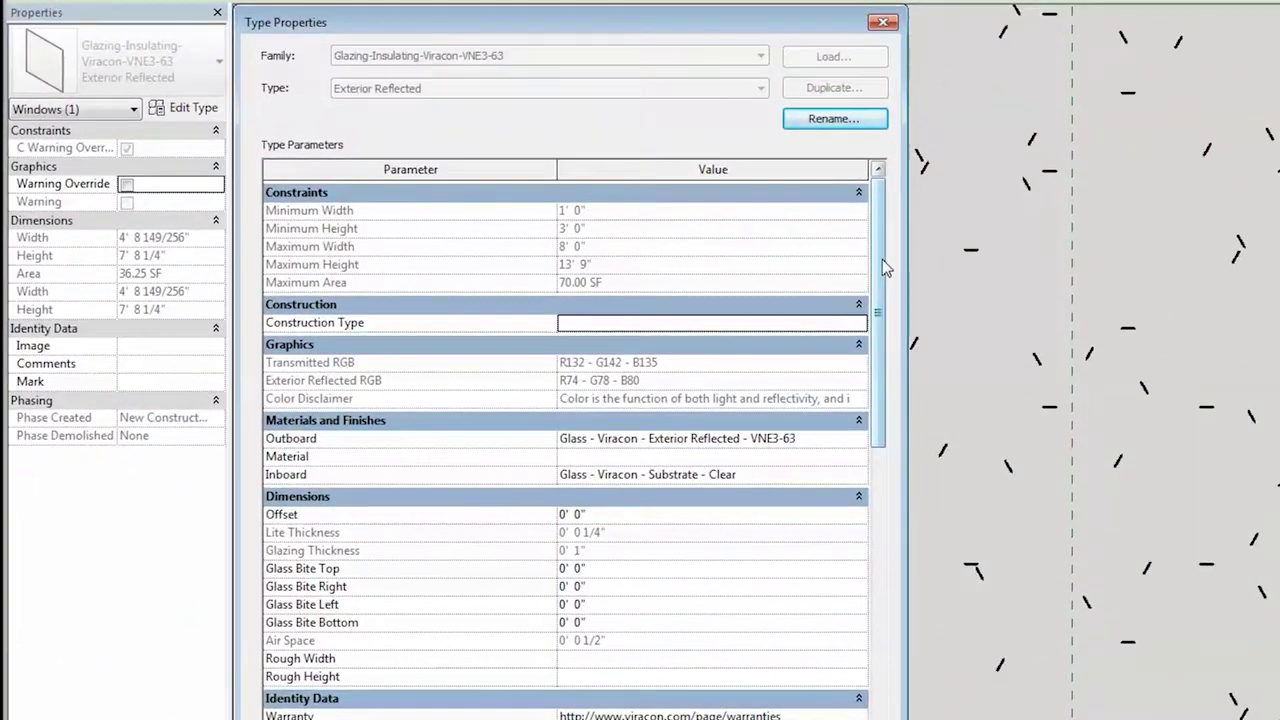
mouse_move(882, 259)
left_mouse_down()
mouse_move(913, 389)
mouse_move(905, 620)
left_mouse_up()
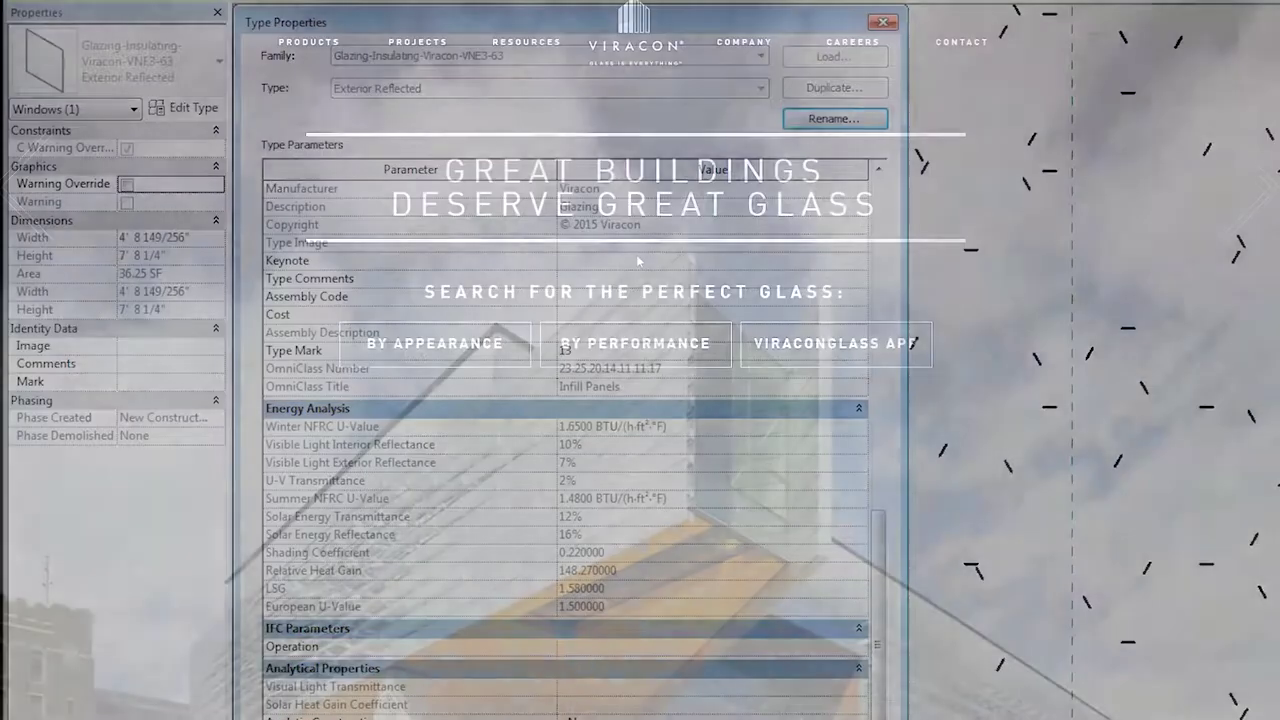